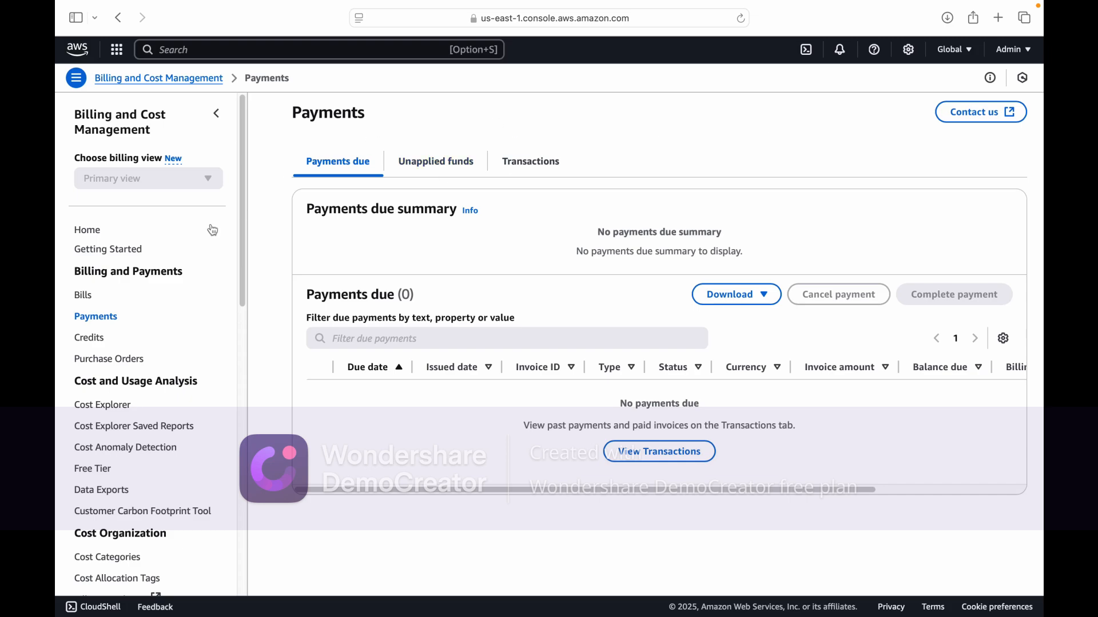
left_click(1022, 53)
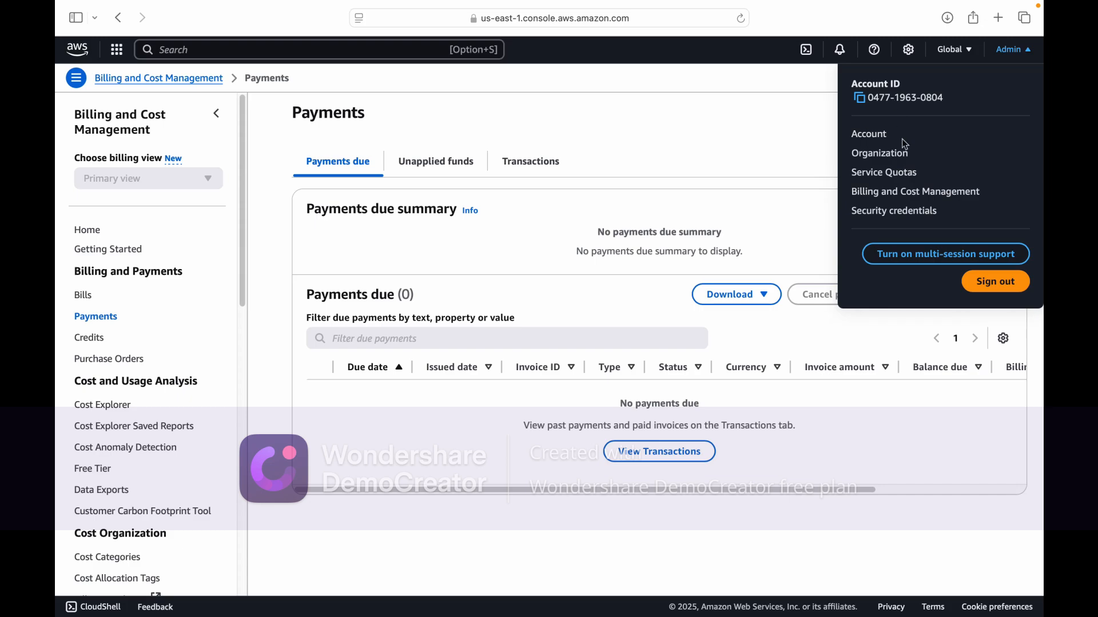
left_click(780, 133)
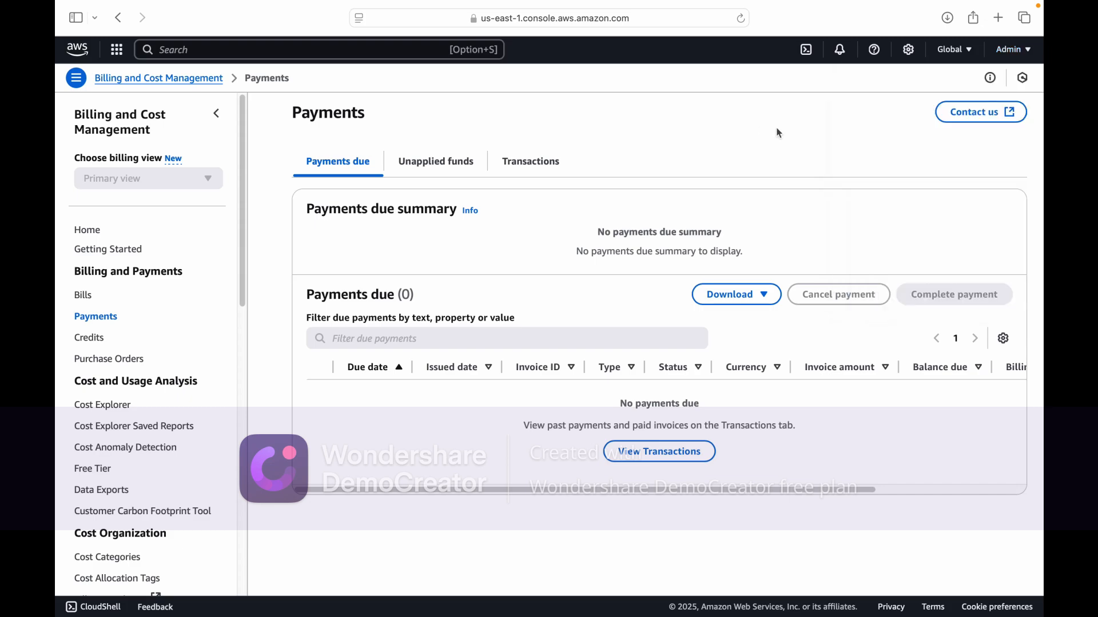
- Open the EC2 service from the Compute category of the AWS services list
left_click(116, 52)
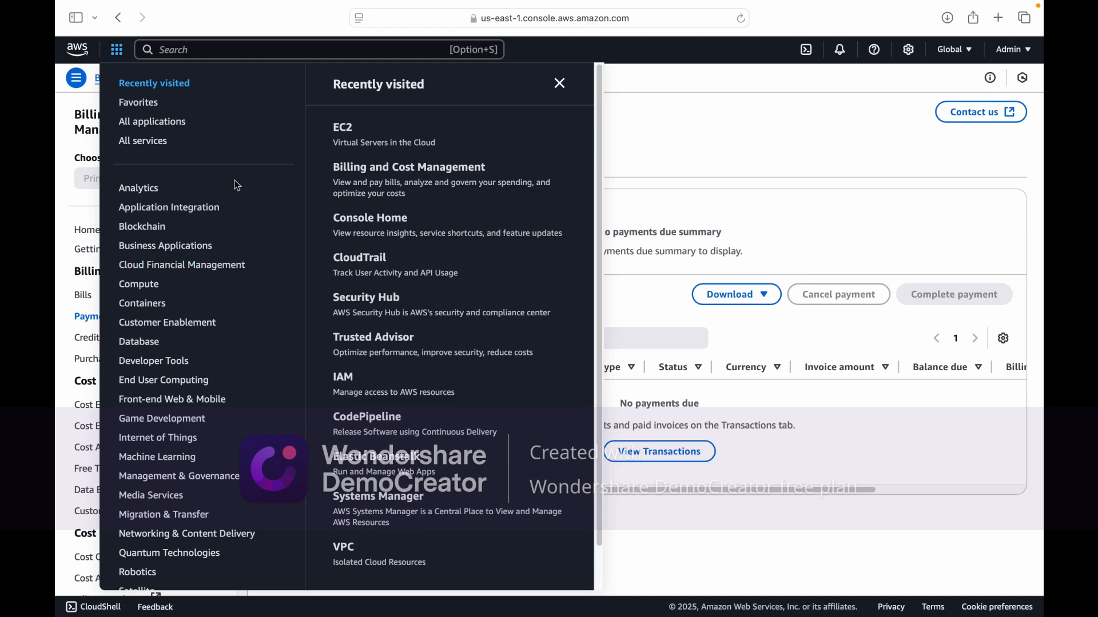
left_click(143, 285)
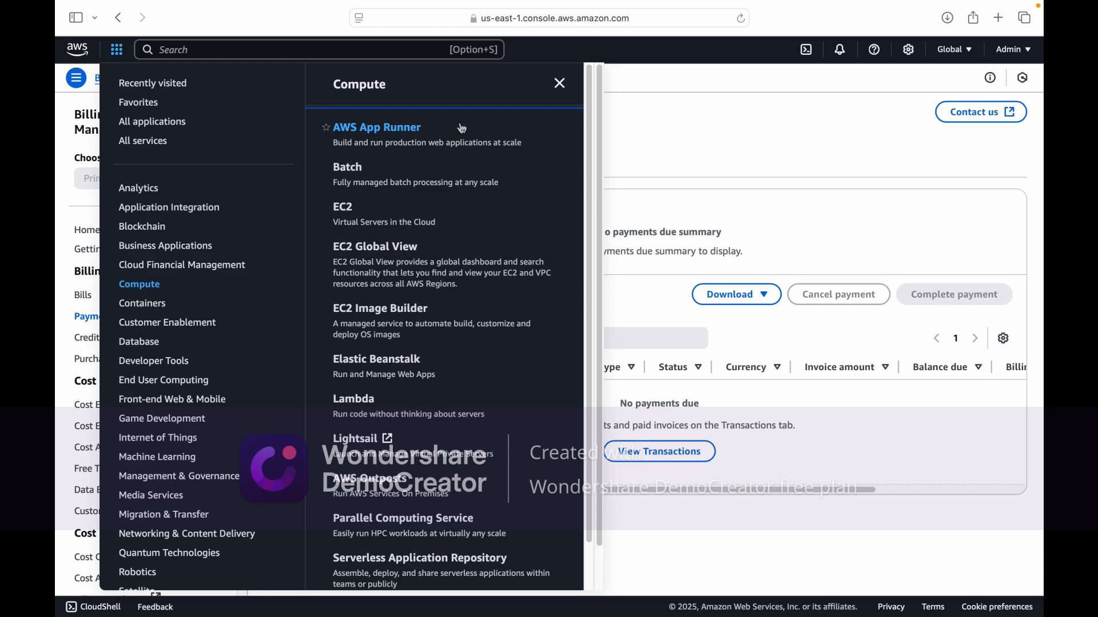
scroll(591, 185, "down", 2)
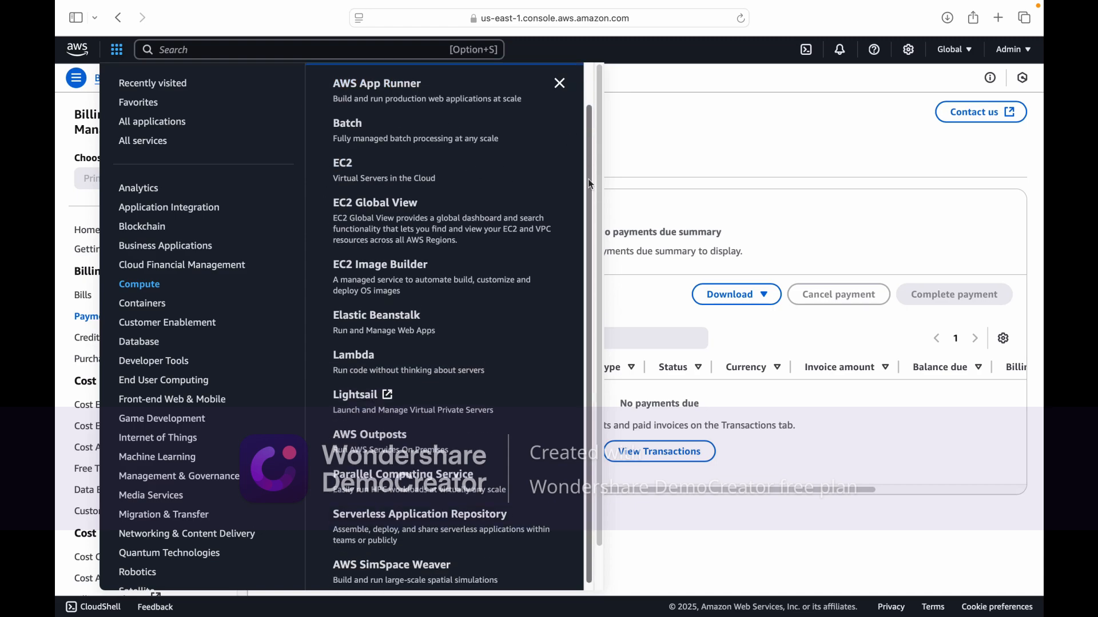
left_click_drag(589, 182, 596, 120)
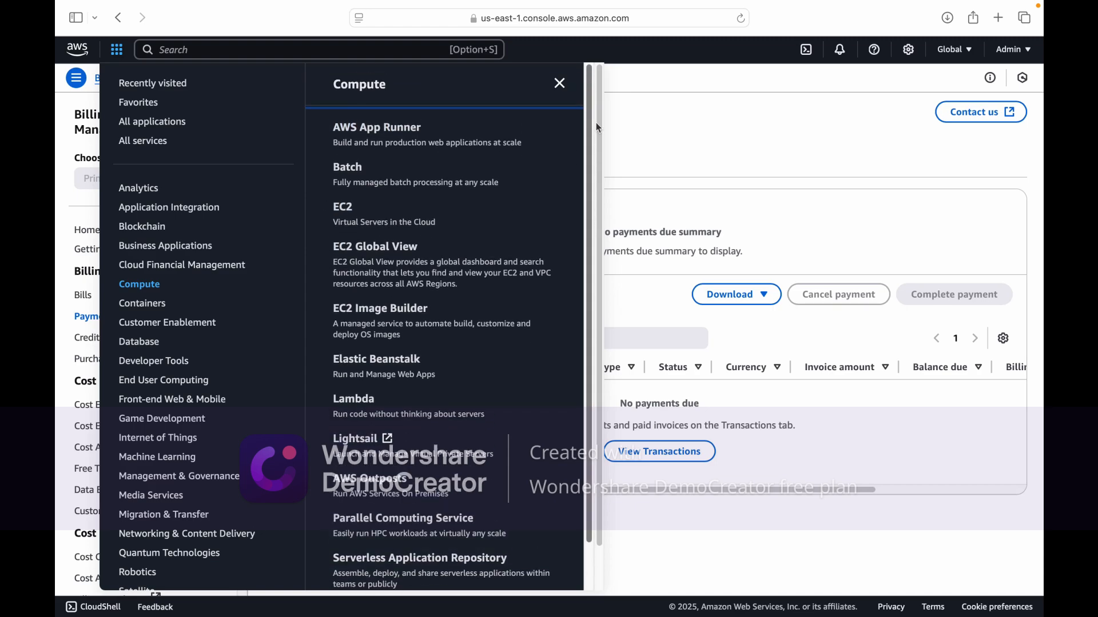
left_click(345, 208)
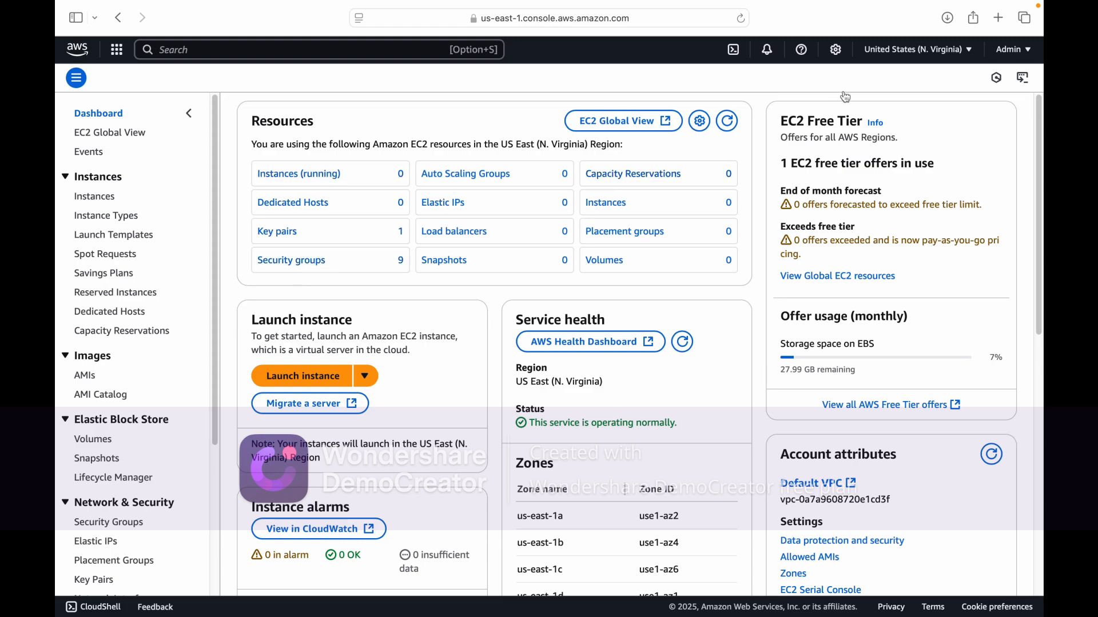
- Switch the region to Asia Pacific (Tokyo) and start launching a new instance from the Instances page
left_click(915, 52)
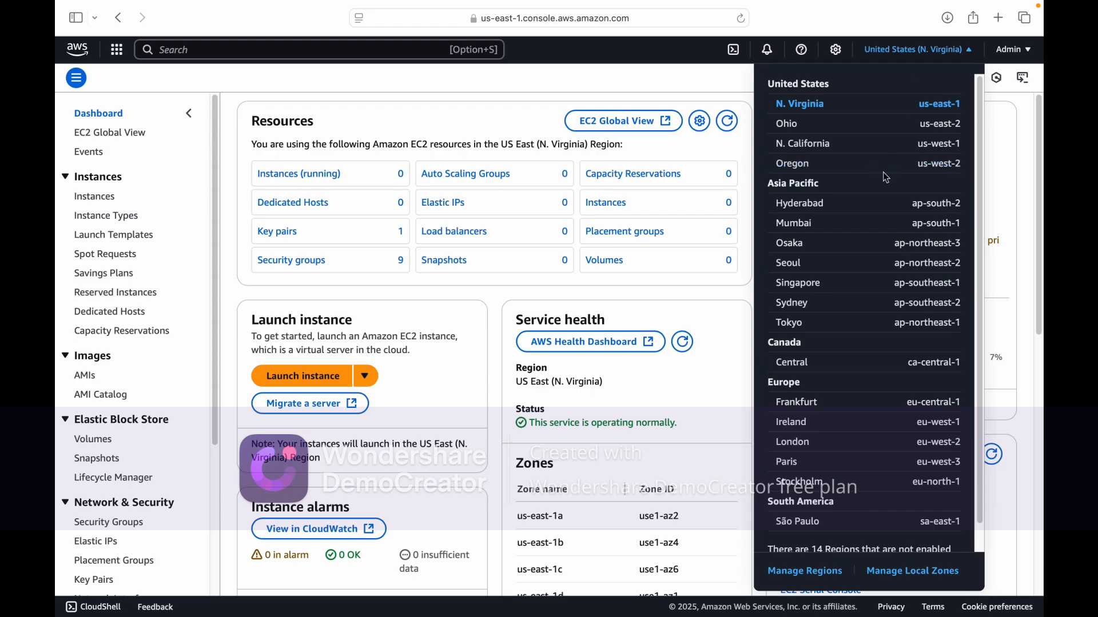
left_click(800, 324)
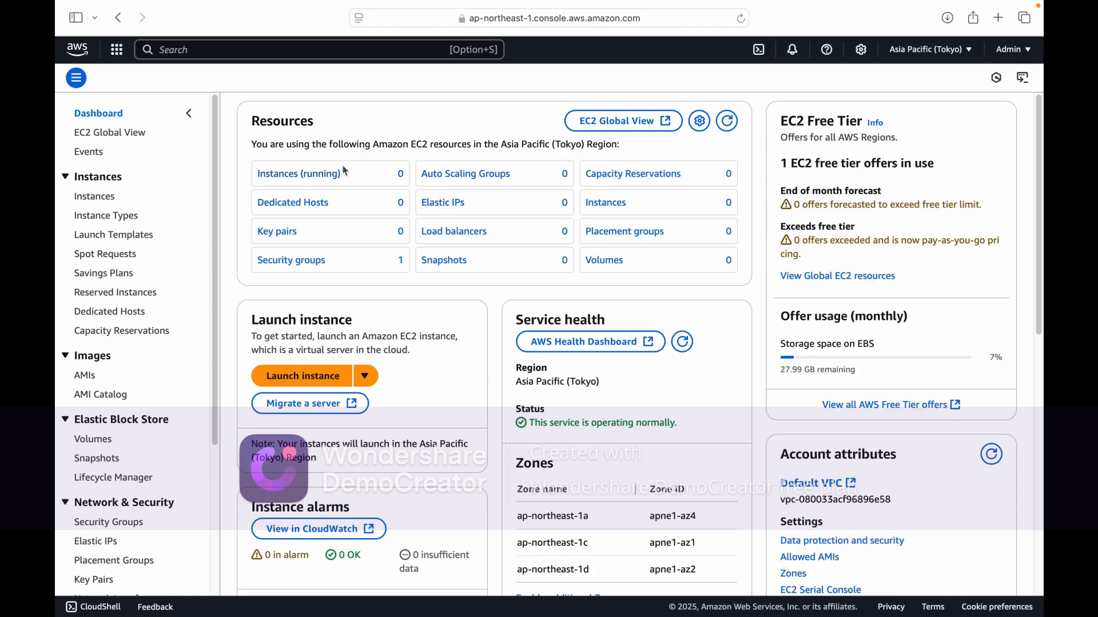
left_click(98, 197)
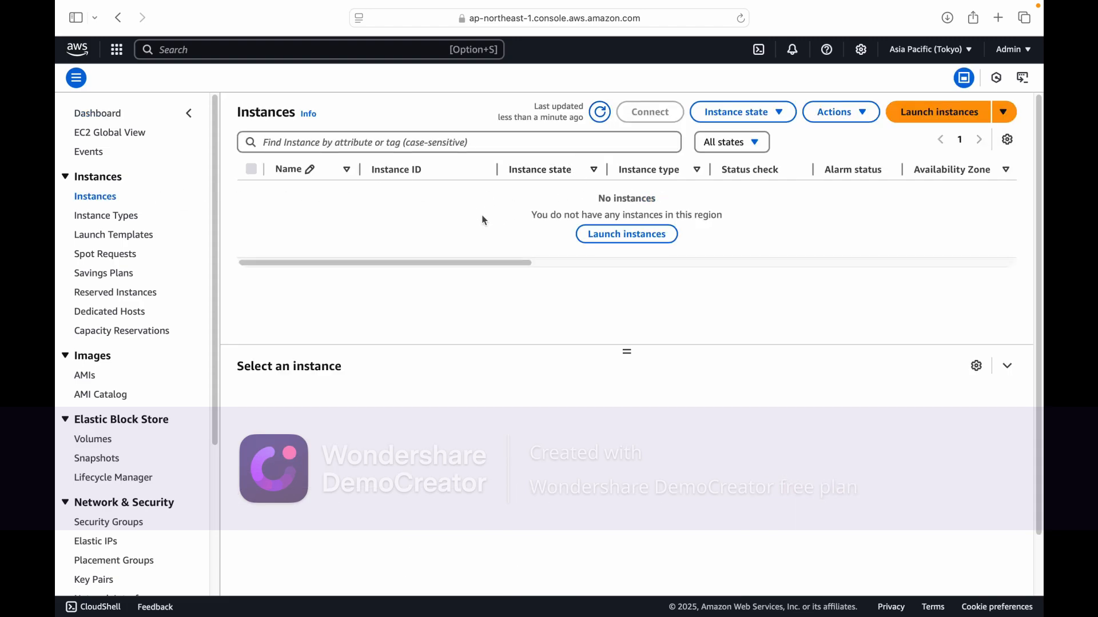
left_click(938, 114)
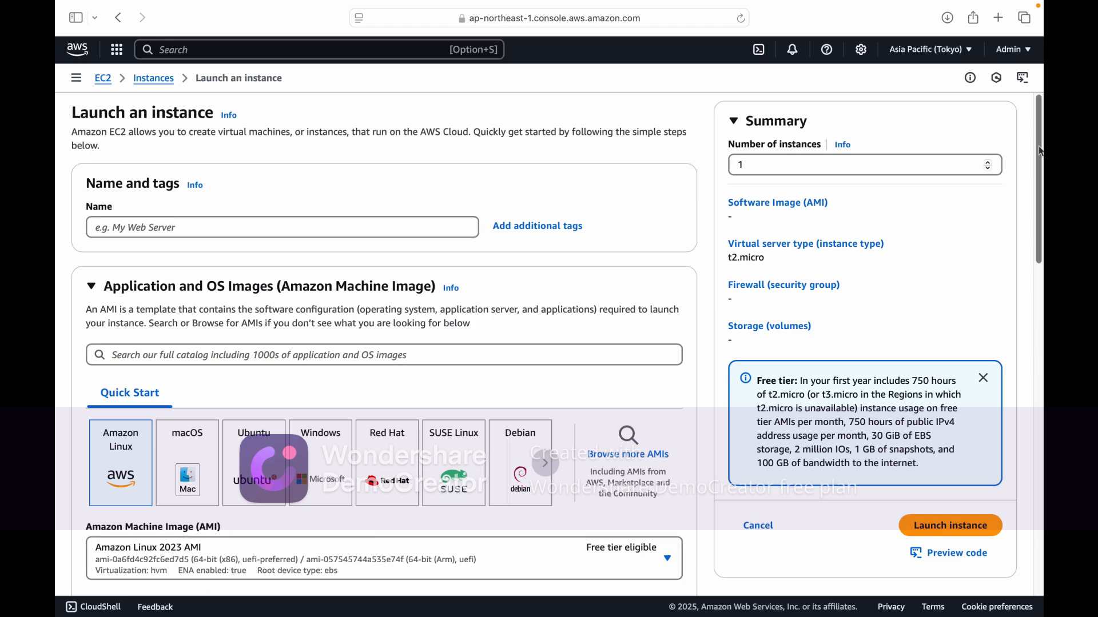
left_click_drag(1039, 147, 1040, 124)
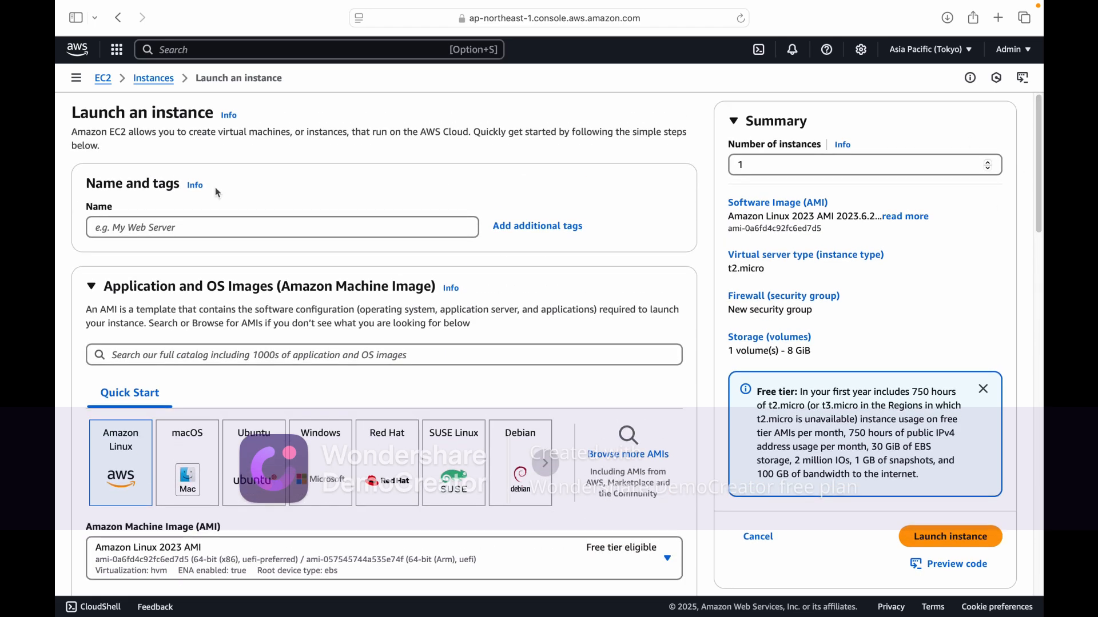
- Name the new instance "Webserver"
left_click(194, 228)
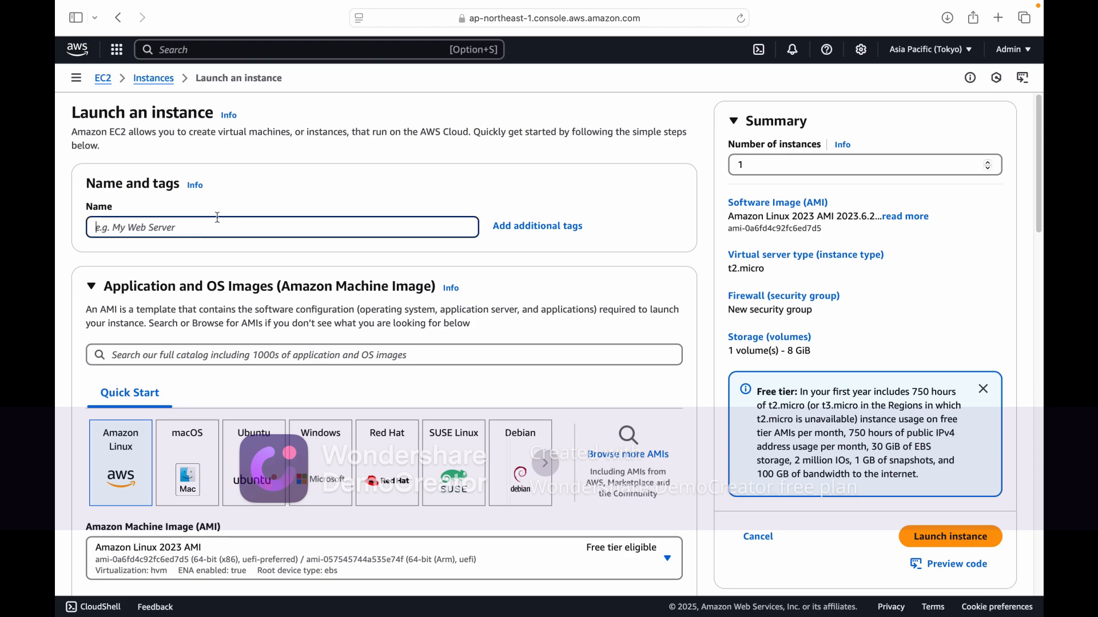
type("Webserrver")
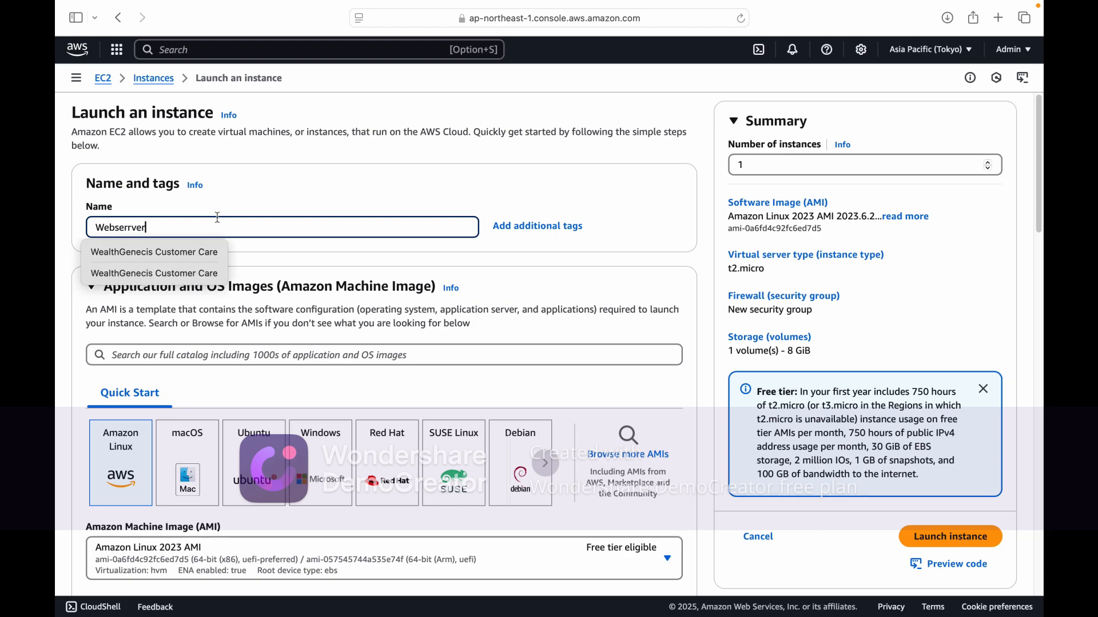
key("BackSpace")
key("BackSpace")
key("BackSpace")
key("BackSpace")
type("ver")
left_click(351, 183)
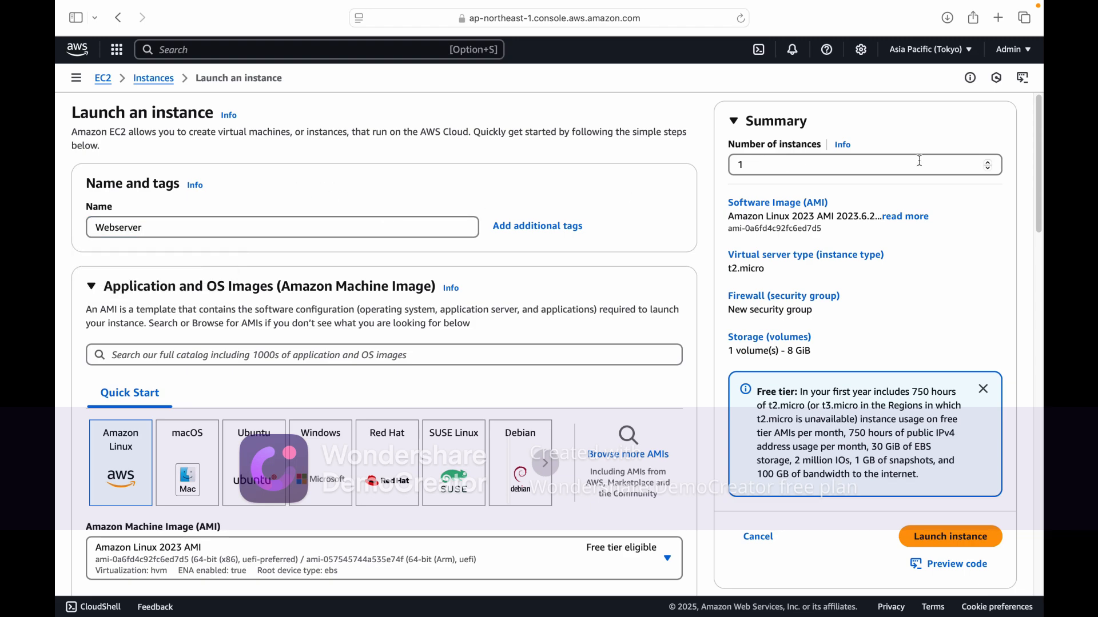
- Choose Ubuntu as the operating system with the Ubuntu Server 24.04 LTS (HVM), SSD Volume Type machine image
scroll(1042, 150, "down", 3)
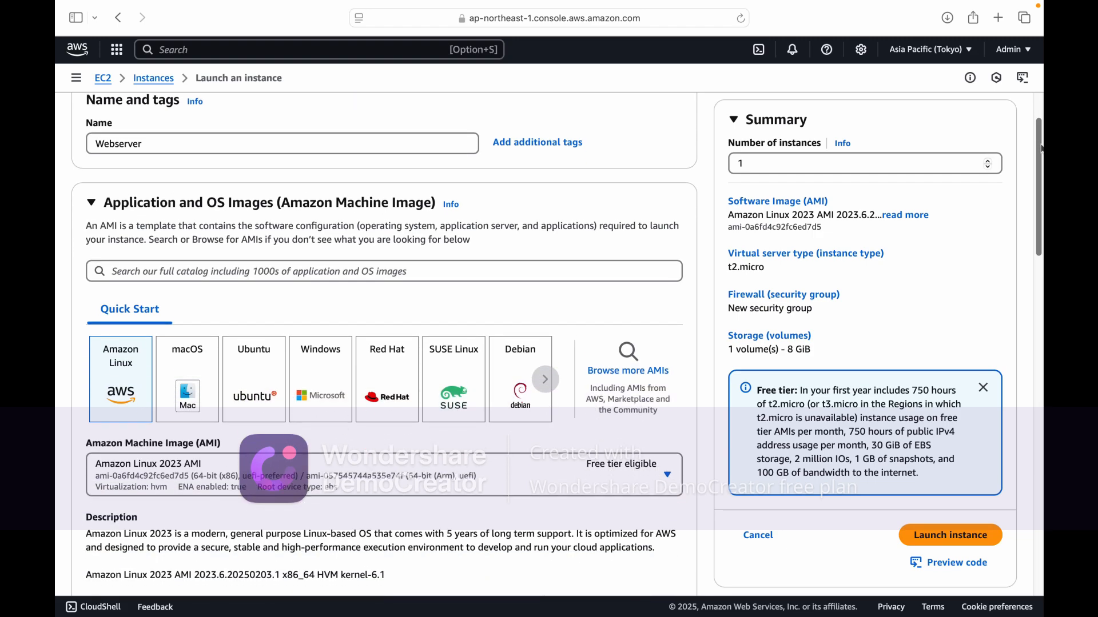
scroll(1042, 150, "down", 1)
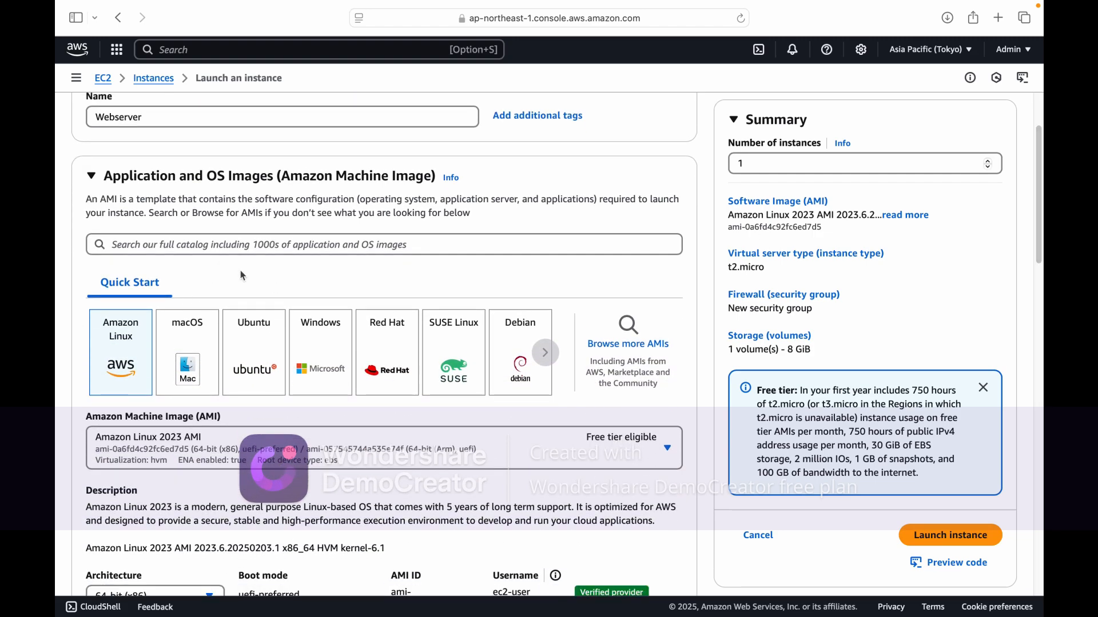
left_click(260, 346)
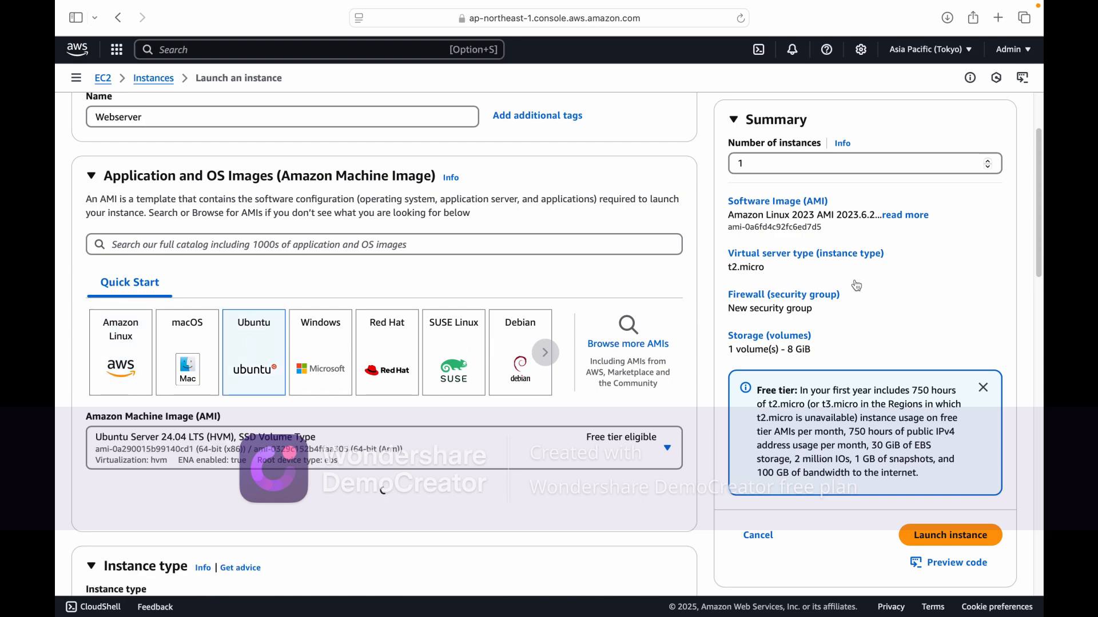
scroll(698, 322, "down", 4)
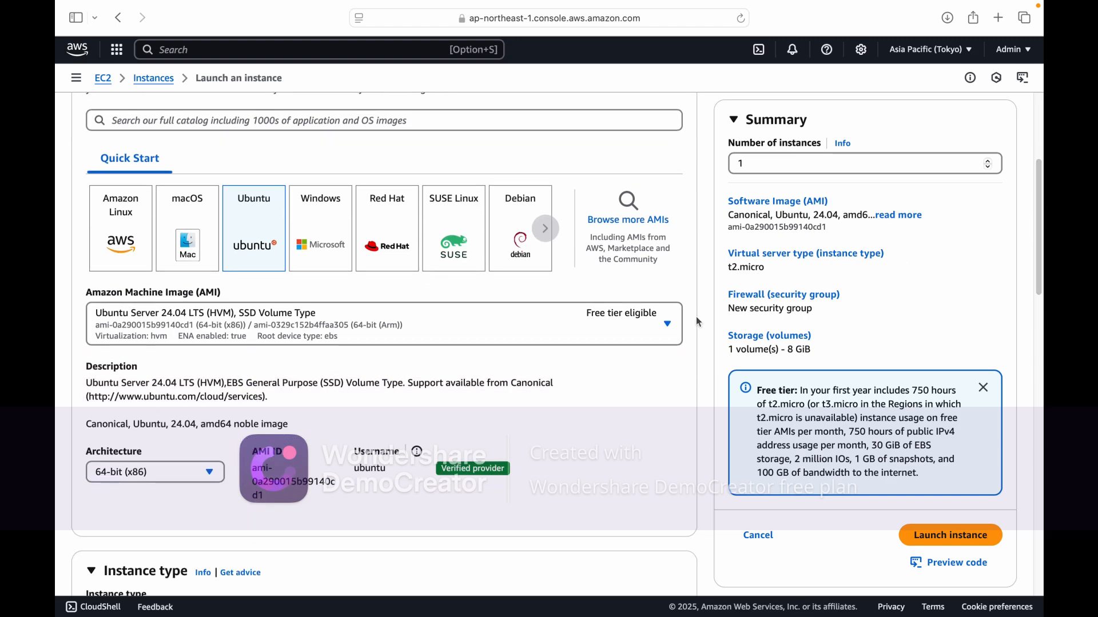
left_click(638, 328)
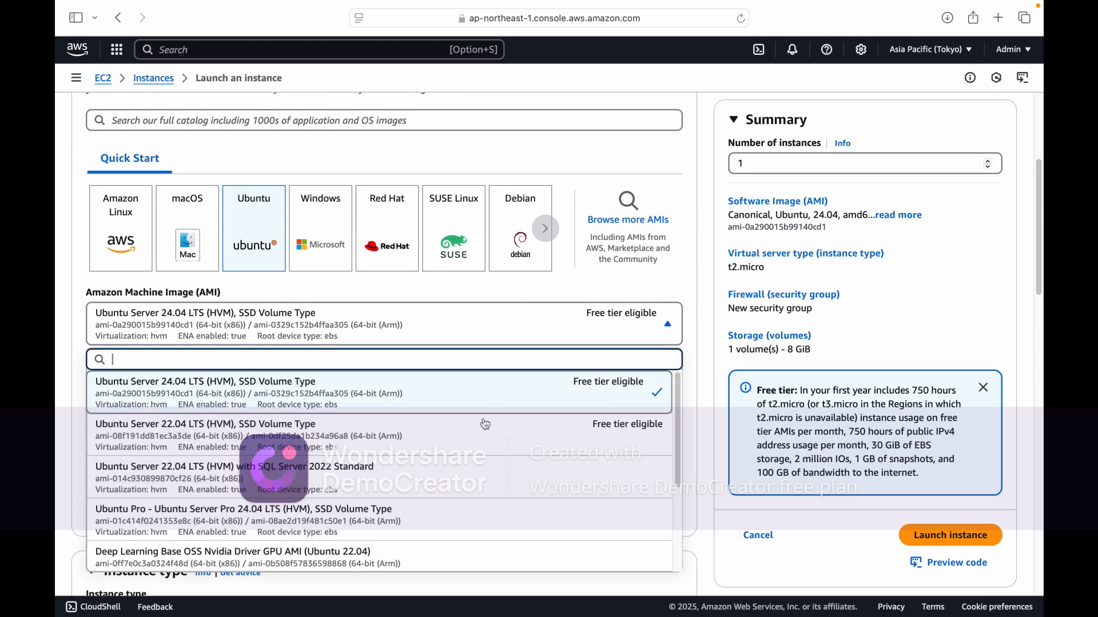
left_click(407, 395)
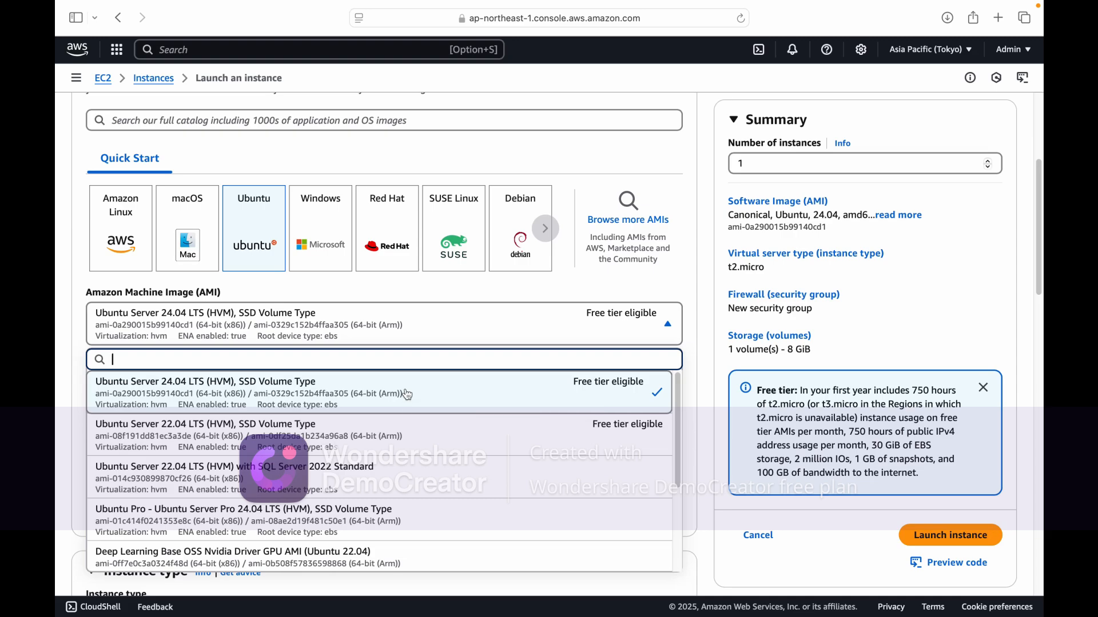
left_click(761, 424)
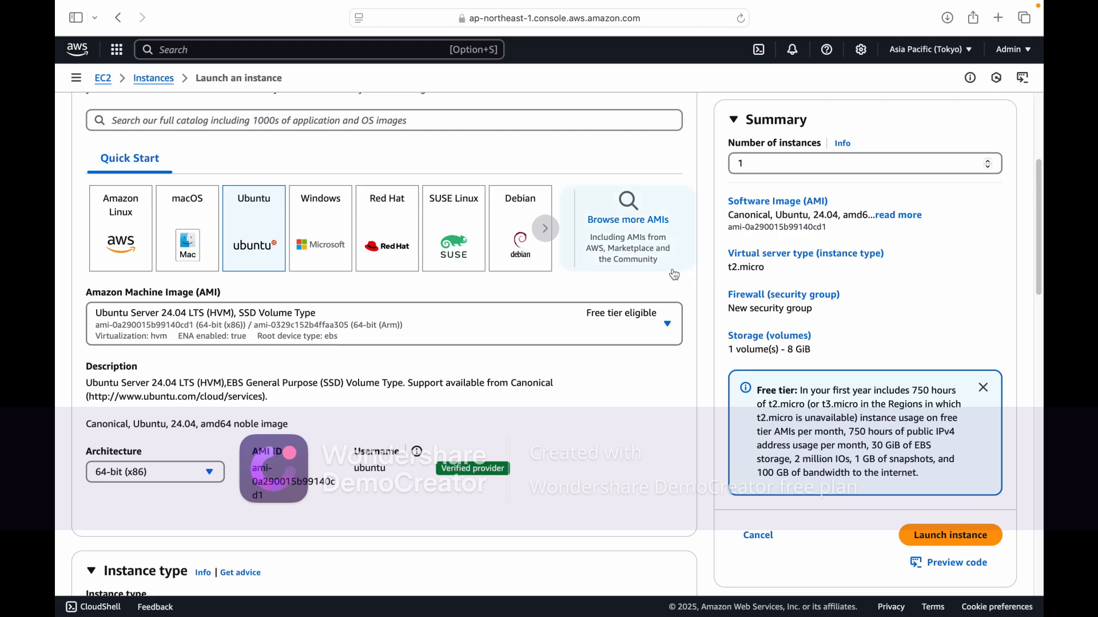
- Dismiss the free tier notice in the summary and highlight the AMI ID of the chosen Ubuntu image
left_click(984, 389)
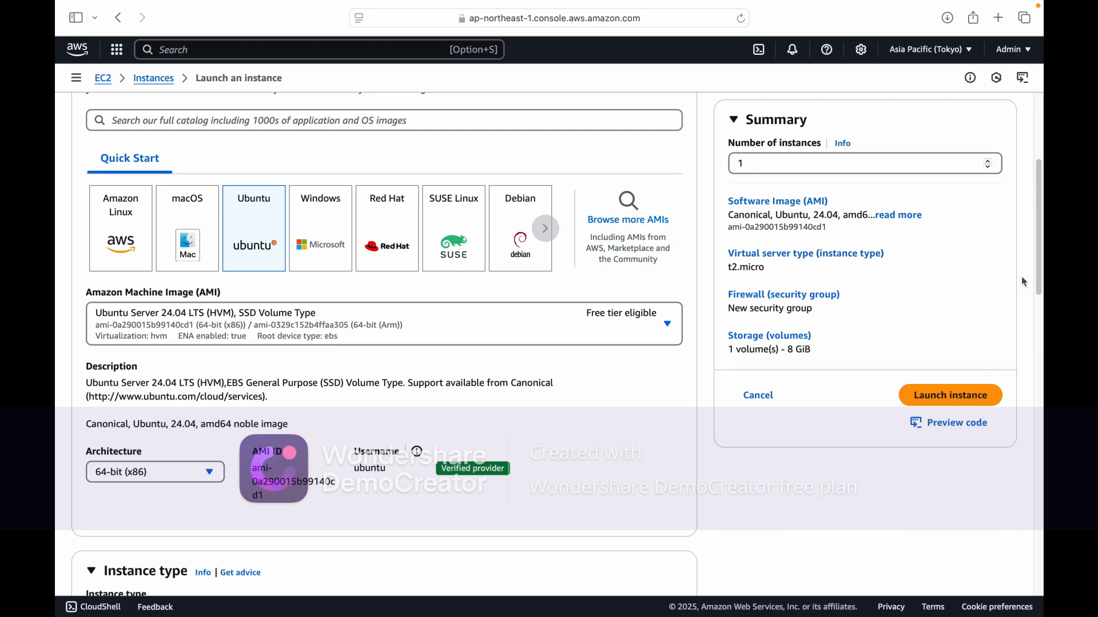
left_click_drag(1040, 235, 1041, 241)
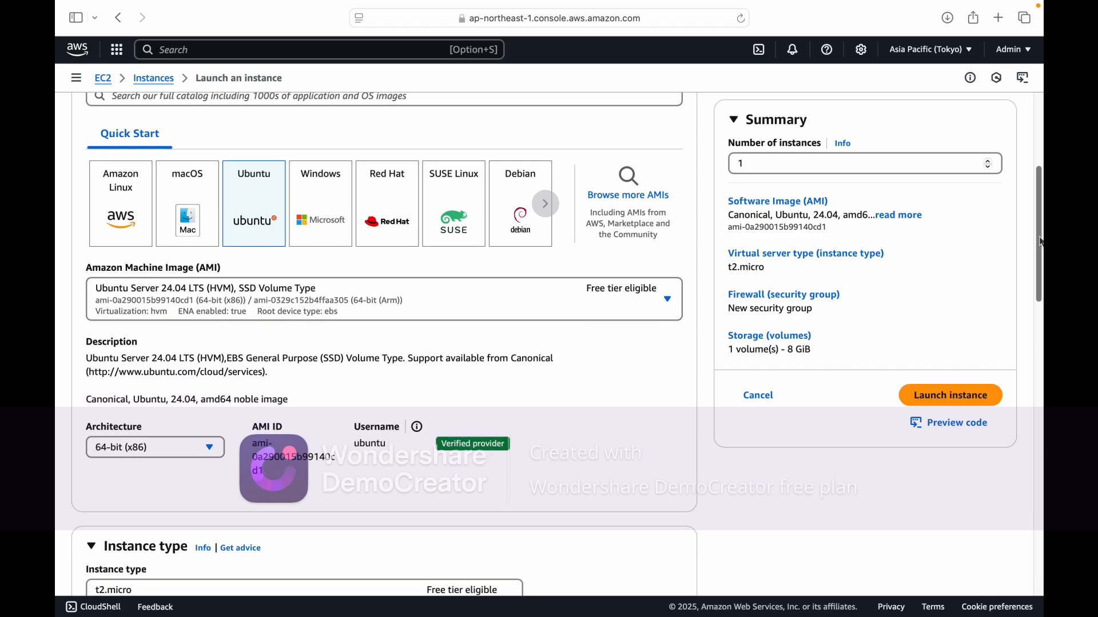
left_click_drag(1041, 242, 1040, 282)
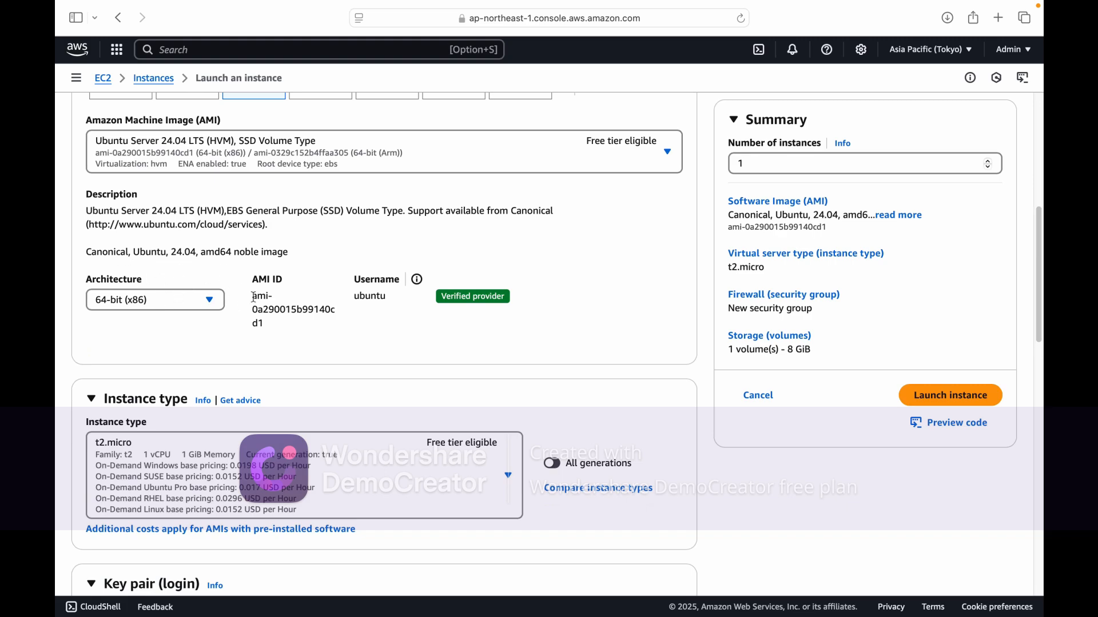
left_click_drag(254, 298, 310, 318)
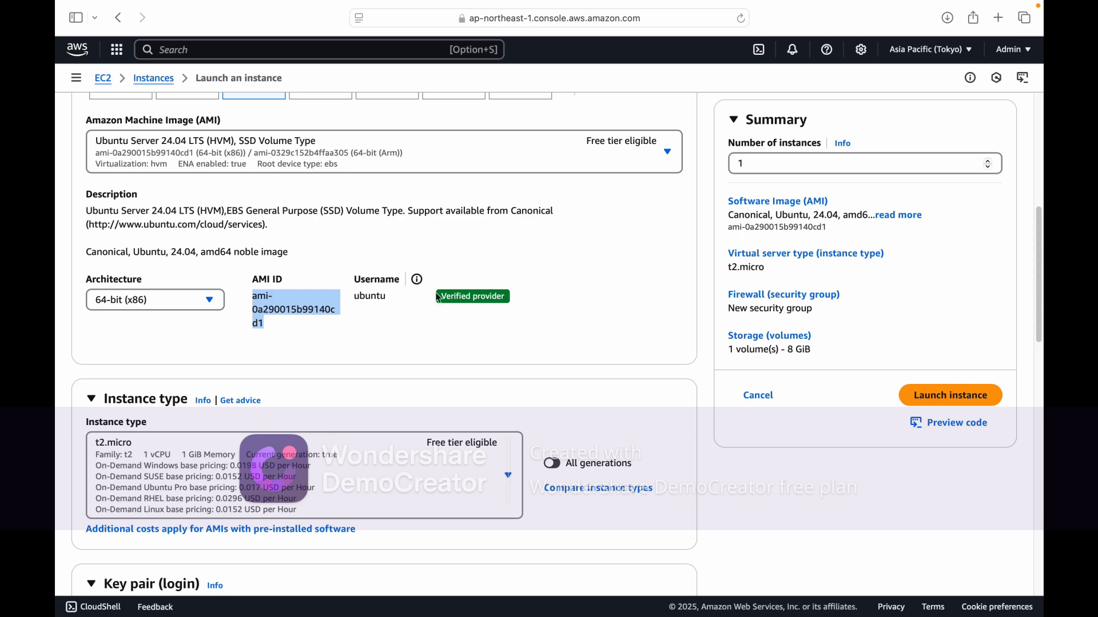
- Review the available instance types and keep the free-tier-eligible t2.micro
left_click_drag(1038, 233, 1042, 280)
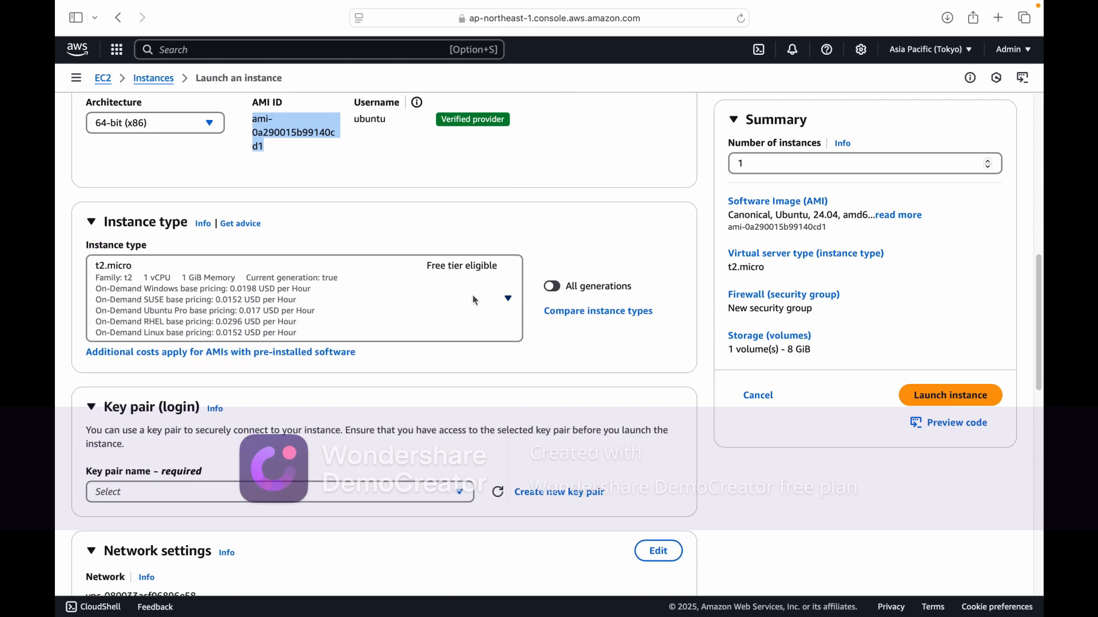
left_click(475, 300)
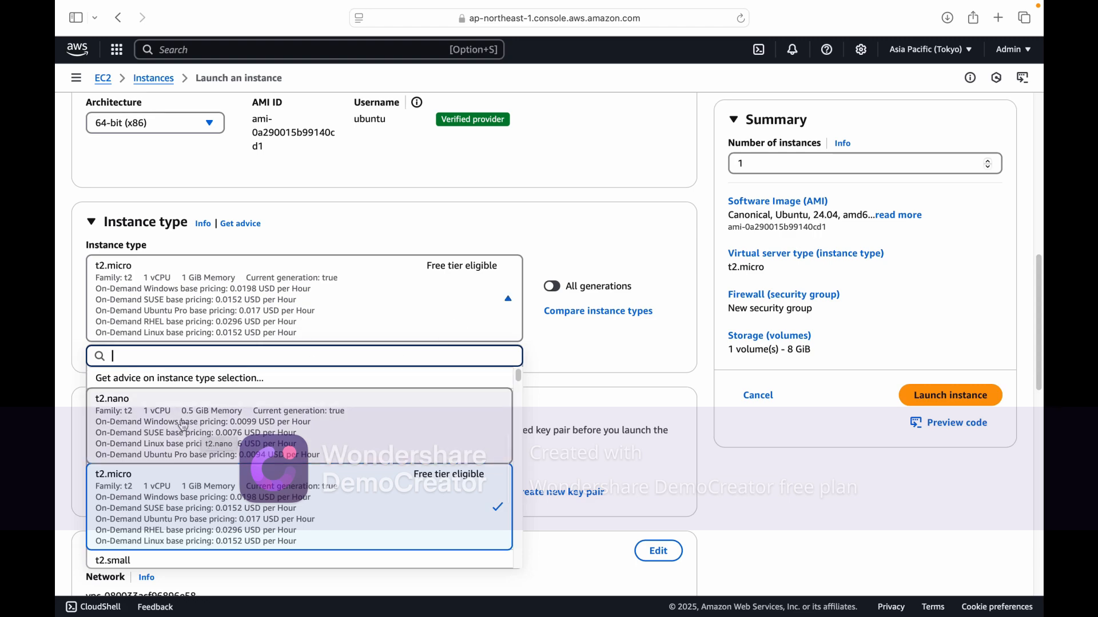
left_click(455, 278)
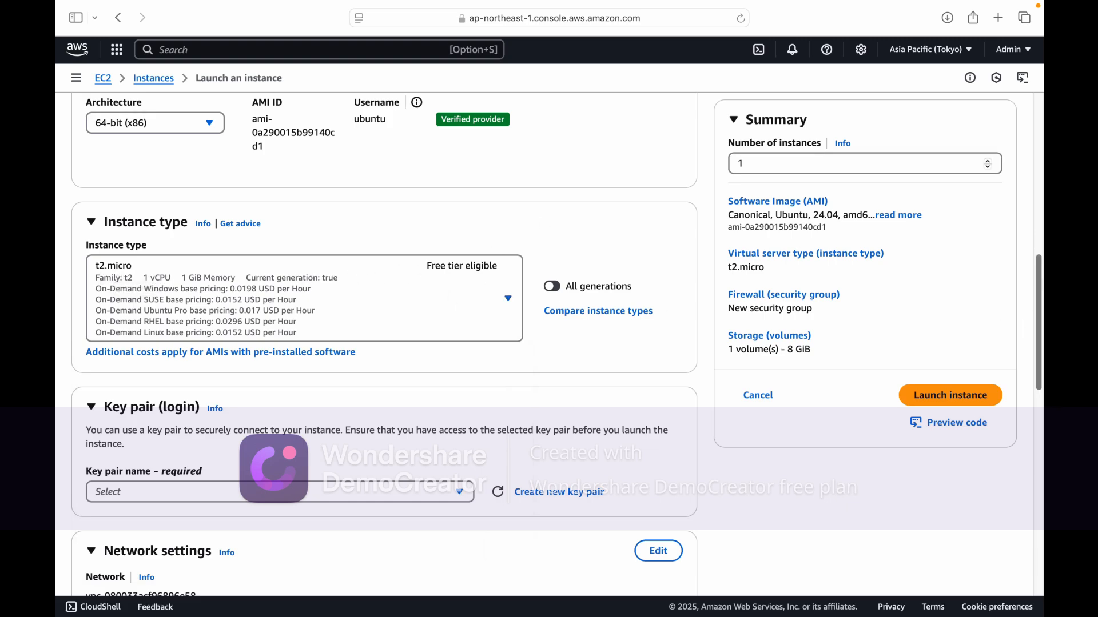
- Create a new RSA key pair named "web" in .pem format for the instance and allow its private key file to download
scroll(384, 343, "down", 5)
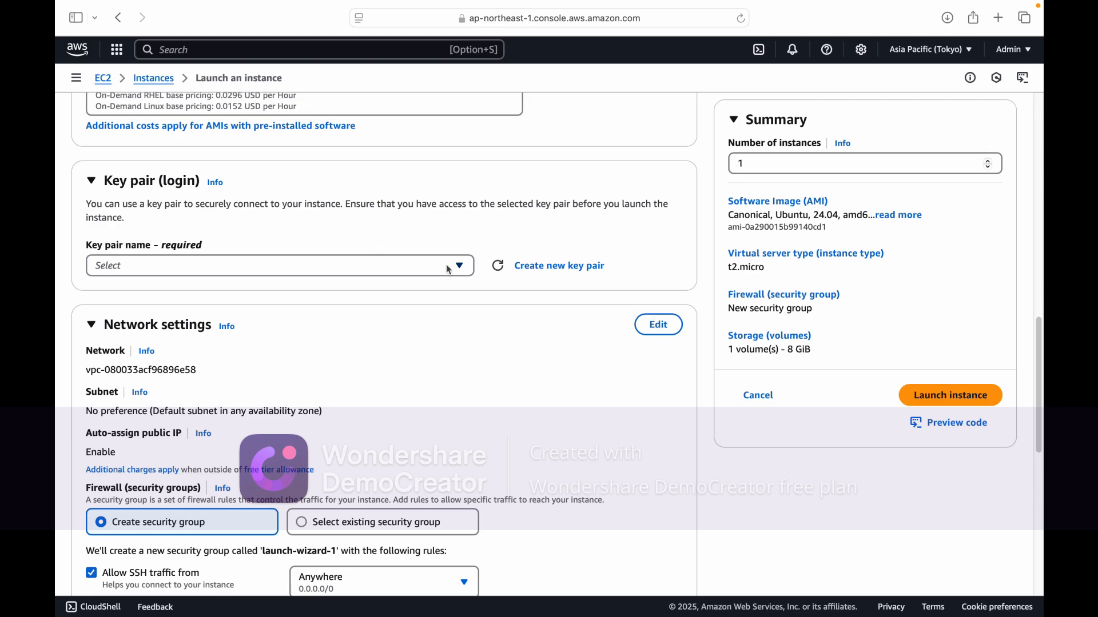
left_click(382, 263)
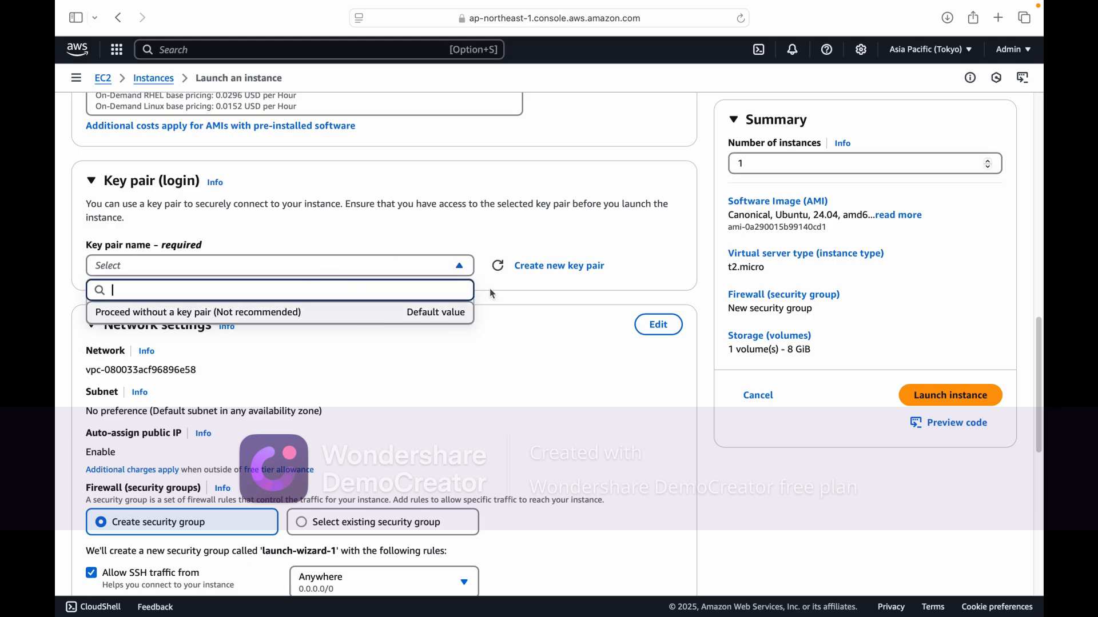
left_click(555, 267)
left_click(423, 221)
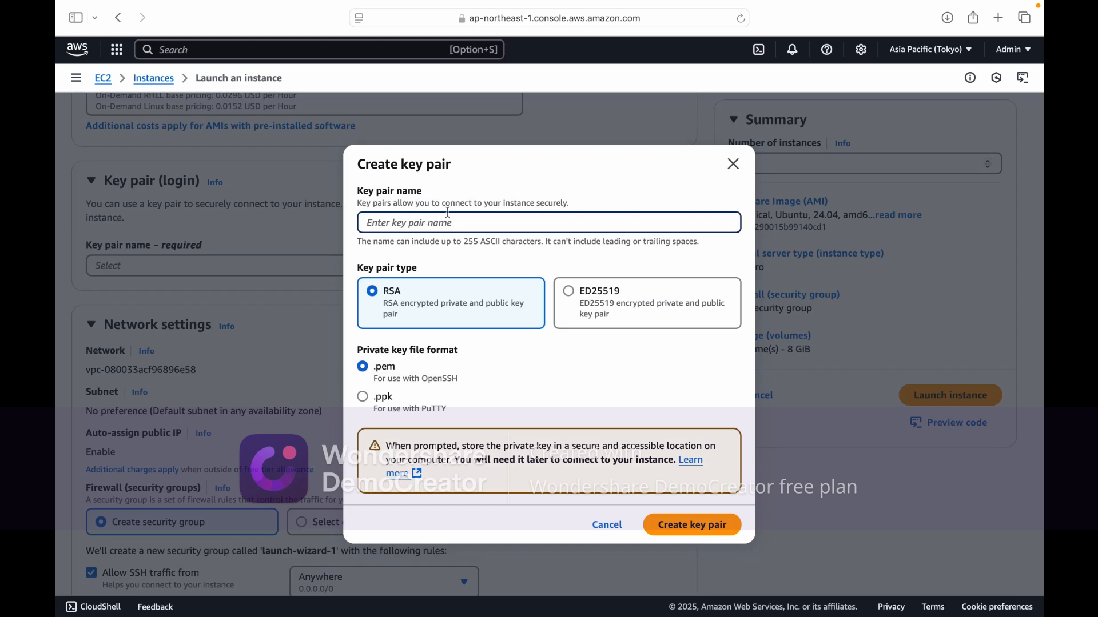
type("web")
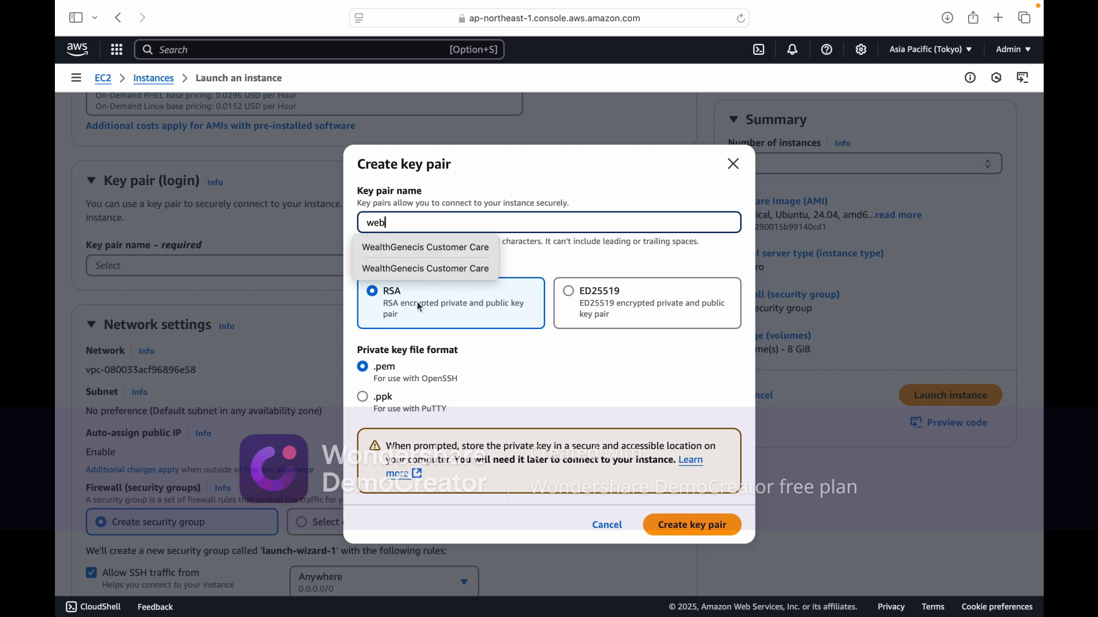
left_click(707, 533)
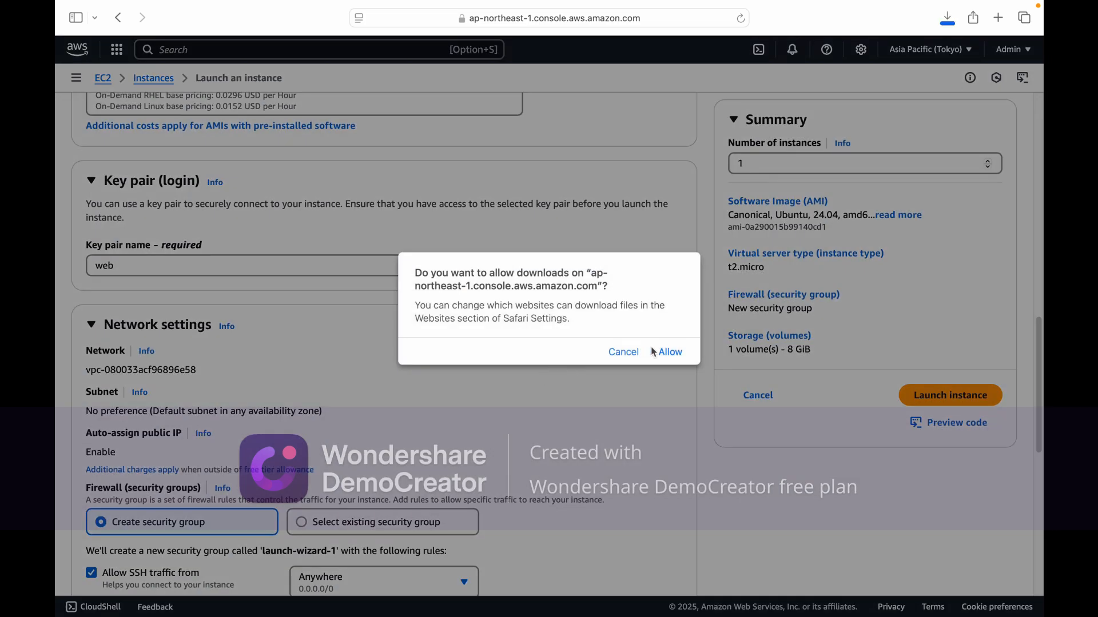
left_click(664, 352)
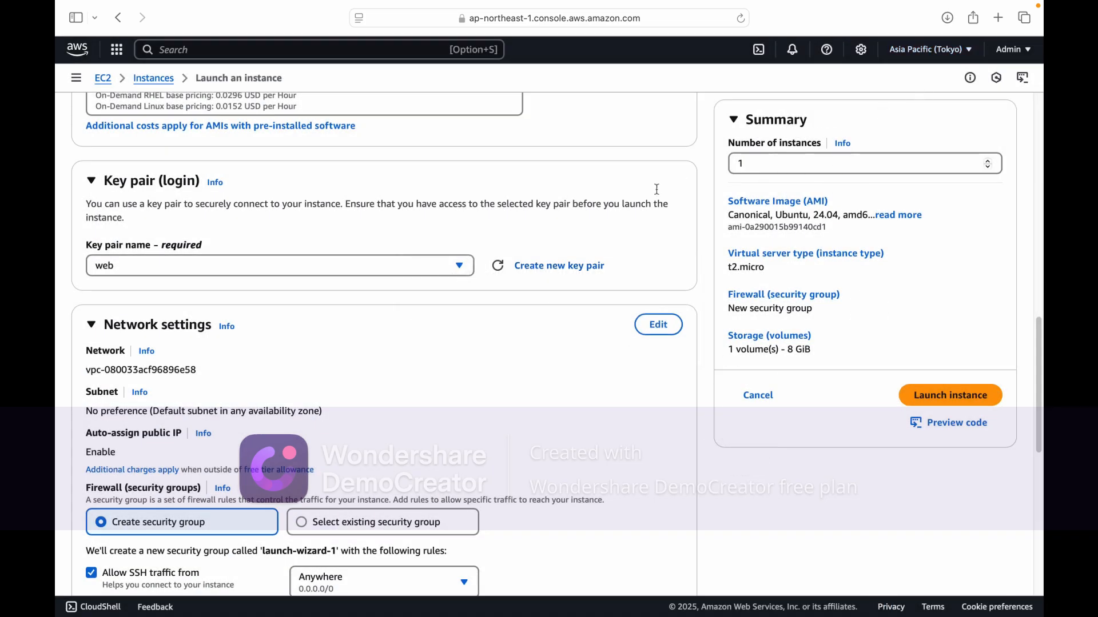
- Review the key pair choice, the network and security group settings, the storage configuration and the advanced details, keeping them as they are
left_click(465, 268)
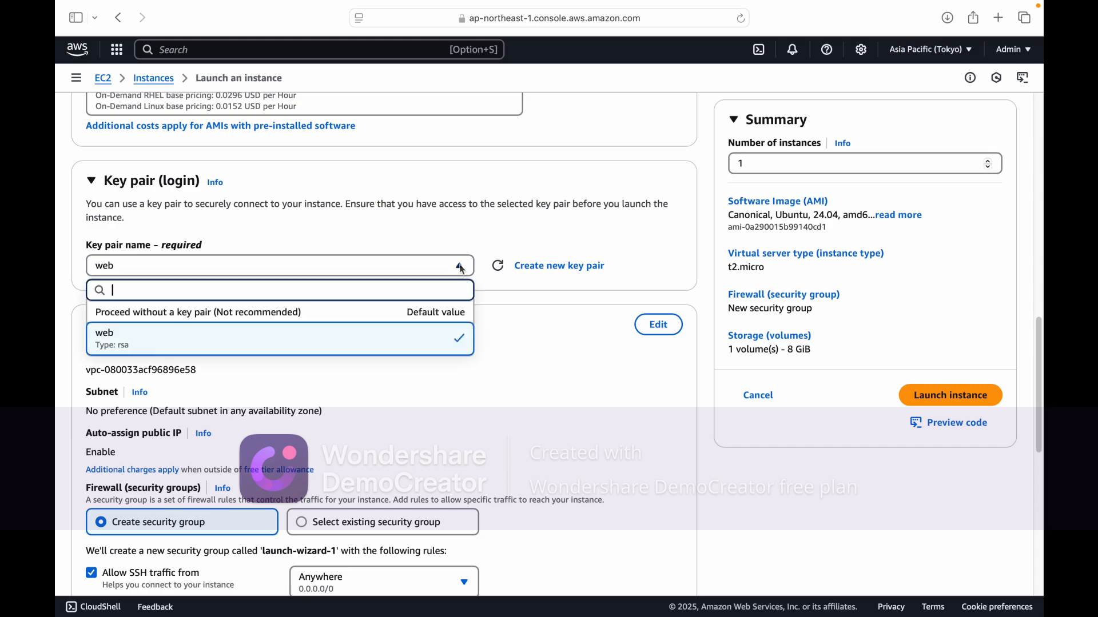
left_click(491, 228)
scroll(281, 290, "down", 5)
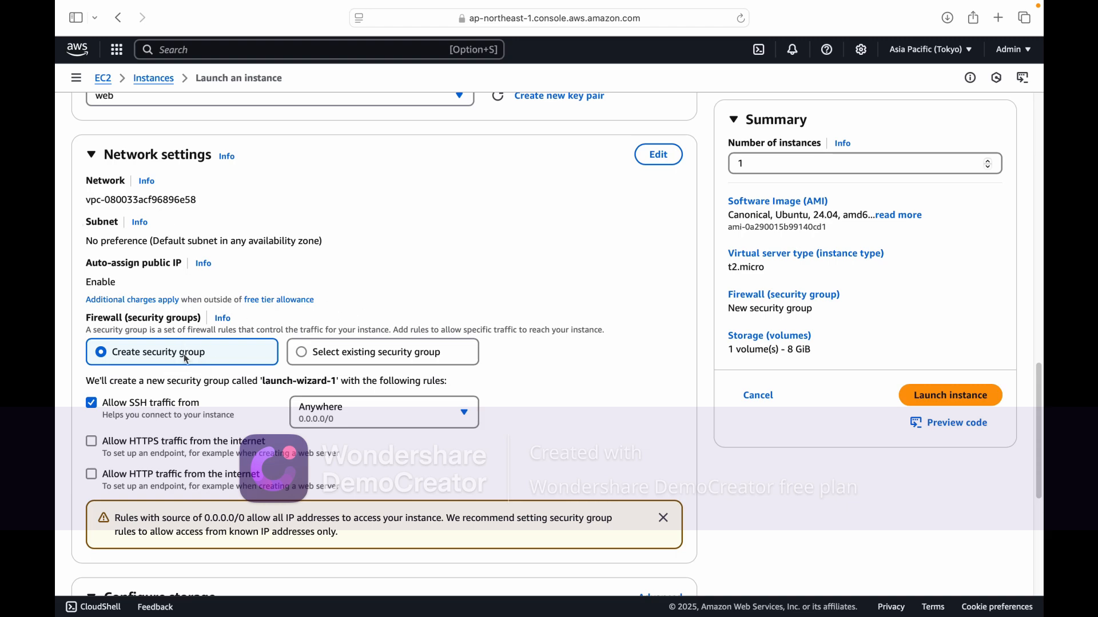
scroll(1041, 394, "down", 2)
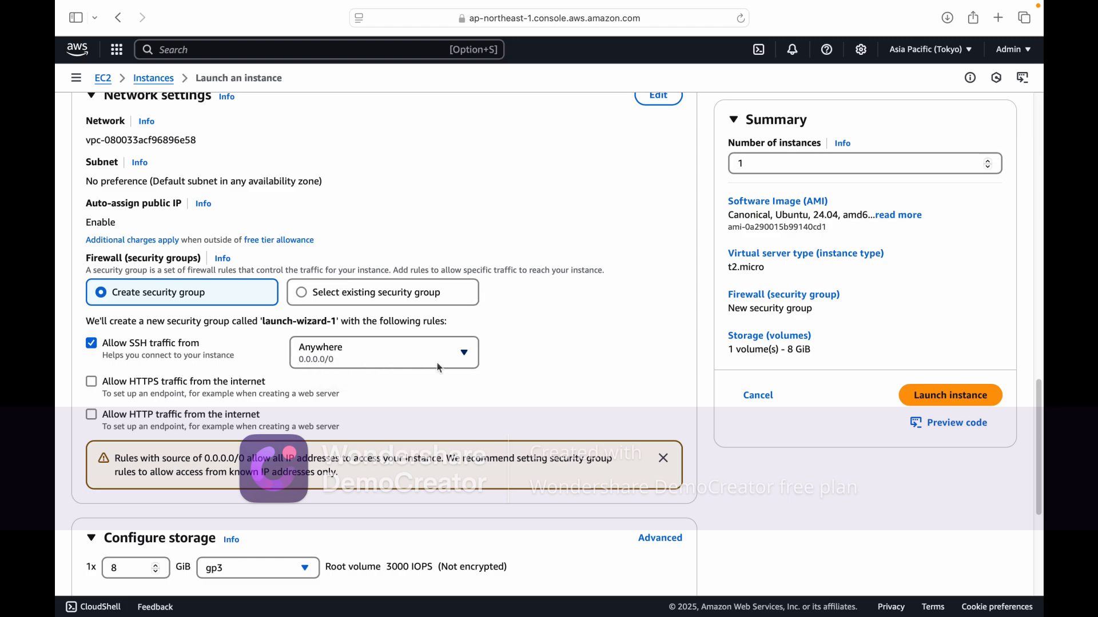
left_click_drag(1040, 394, 1039, 447)
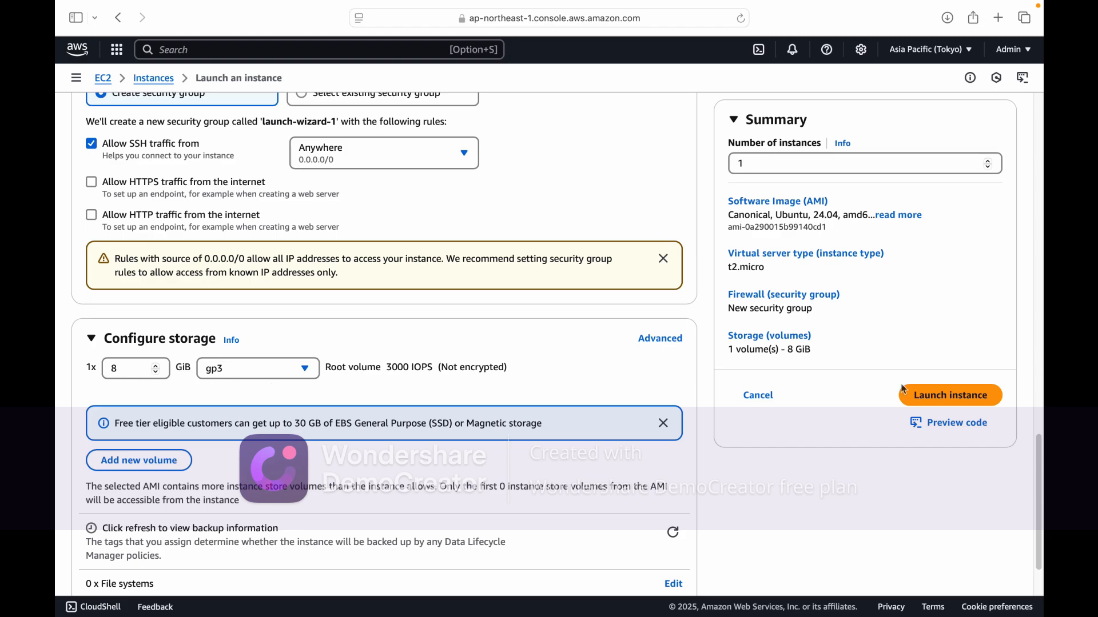
left_click_drag(1039, 452, 1040, 489)
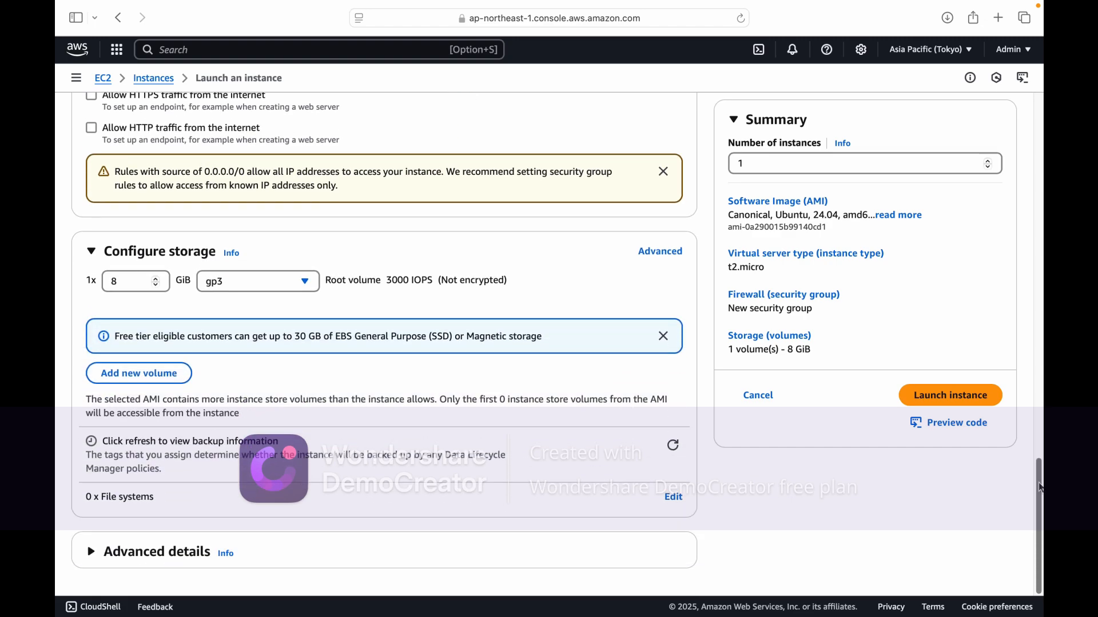
left_click(158, 554)
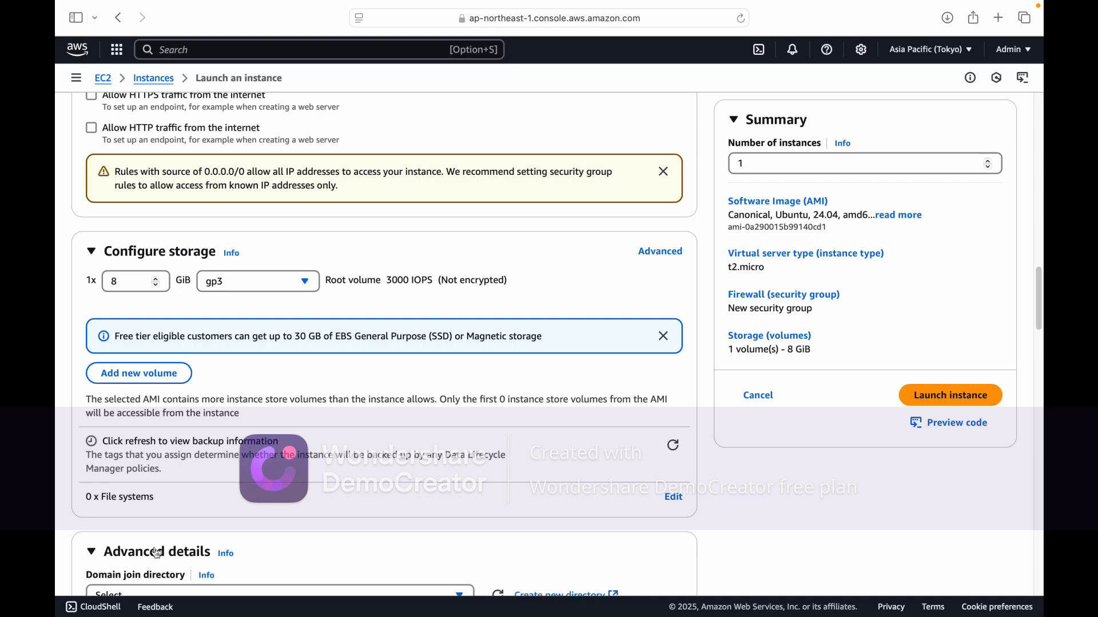
left_click(156, 552)
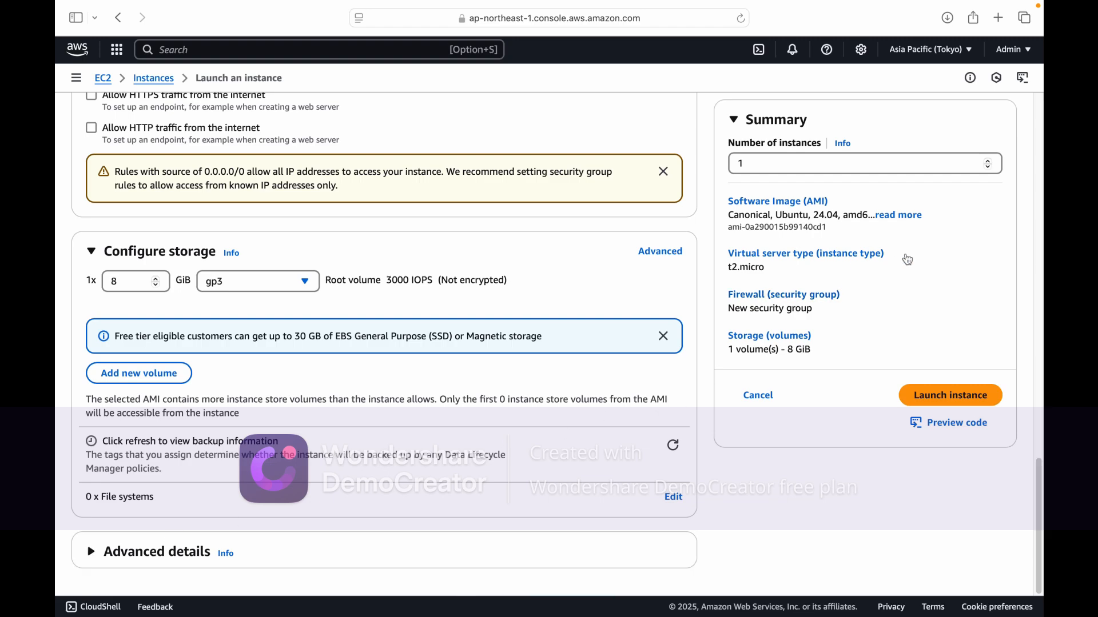
- Launch the configured instance, then select Webserver in the refreshed instances list to show its details
left_click(943, 398)
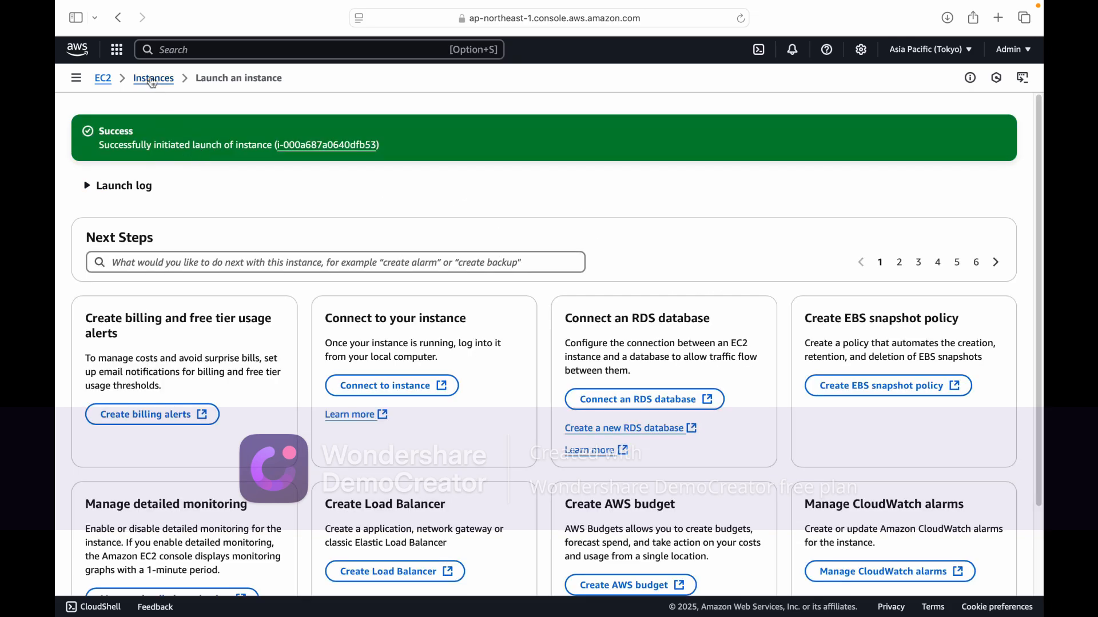
left_click(156, 80)
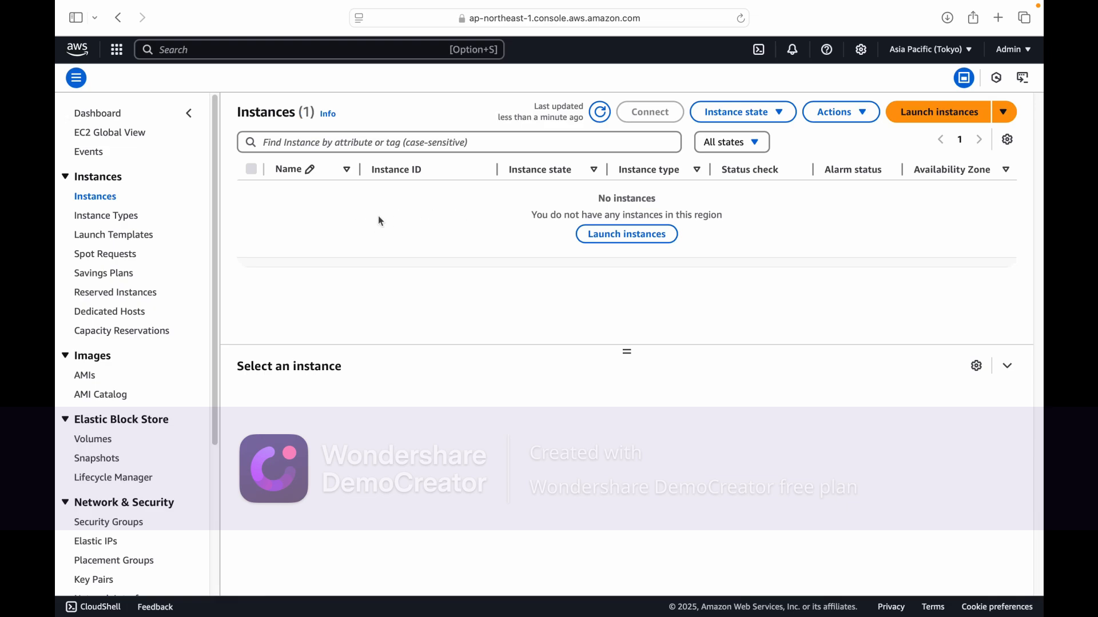
left_click(611, 117)
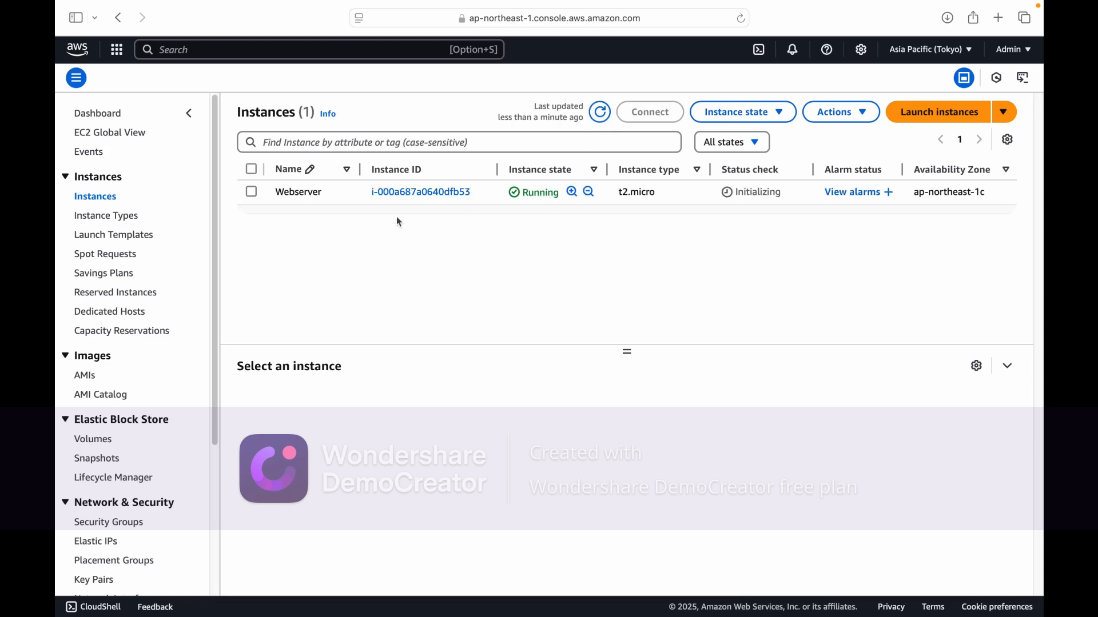
left_click(252, 192)
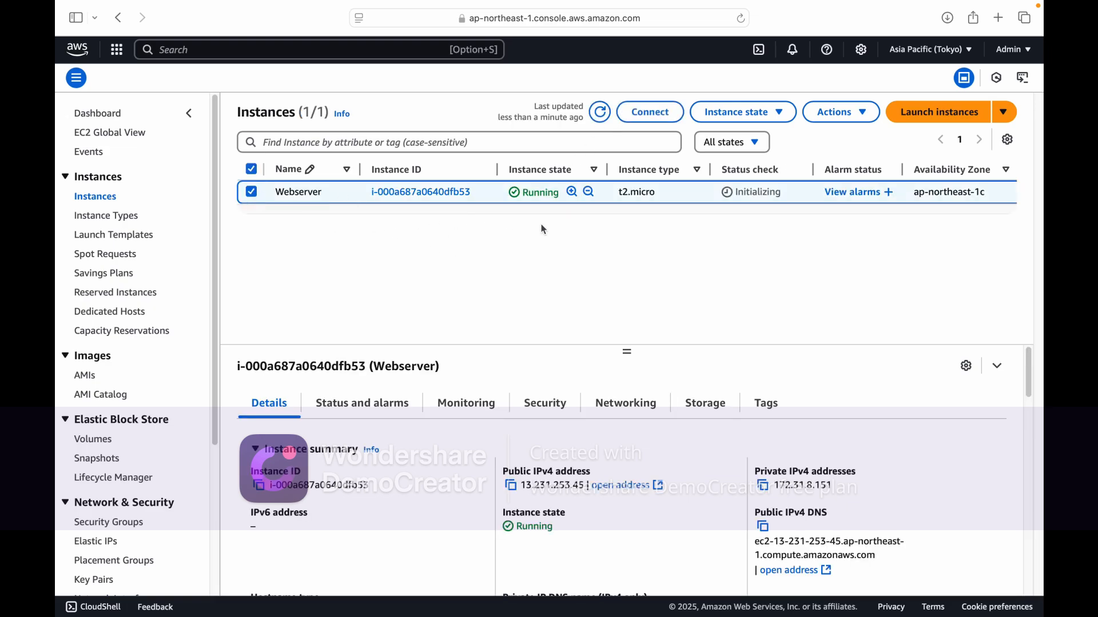